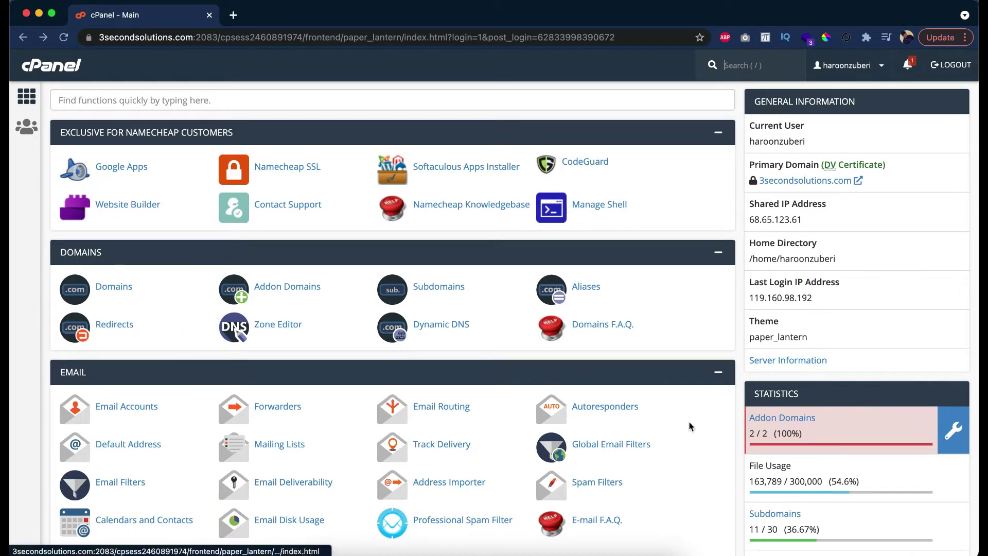
Try dragging the Domains section to a higher position on the home page
scroll(551, 379, down, 8)
scroll(552, 379, up, 8)
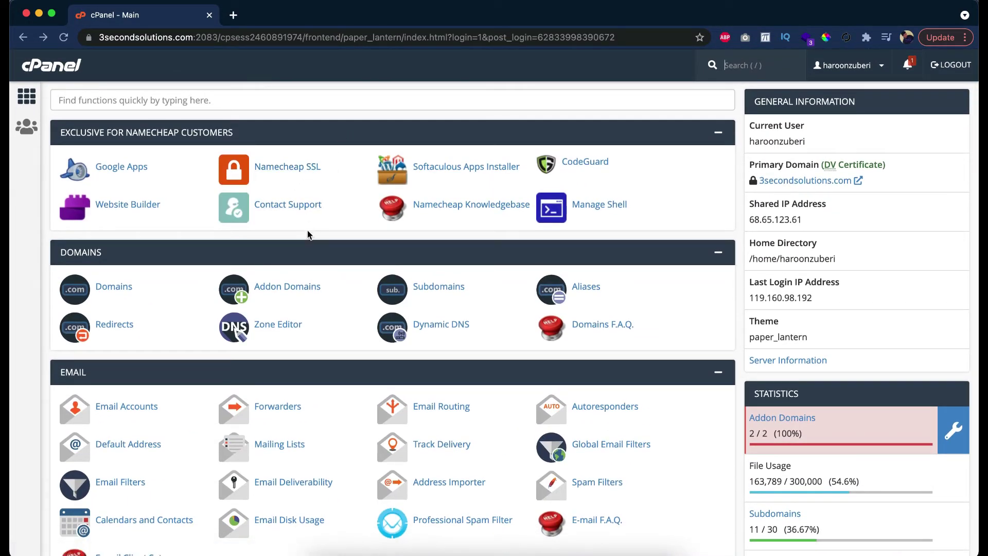
drag(302, 249, 342, 335)
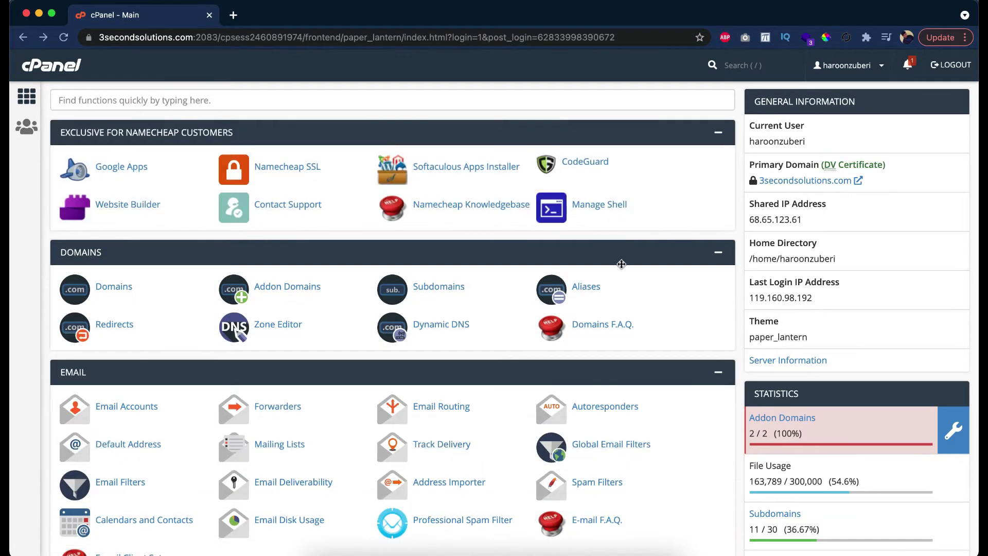
Collapse the Domains, Email, Files, Databases, Metrics, Preferences and Softaculous Apps Installer sections
click(718, 255)
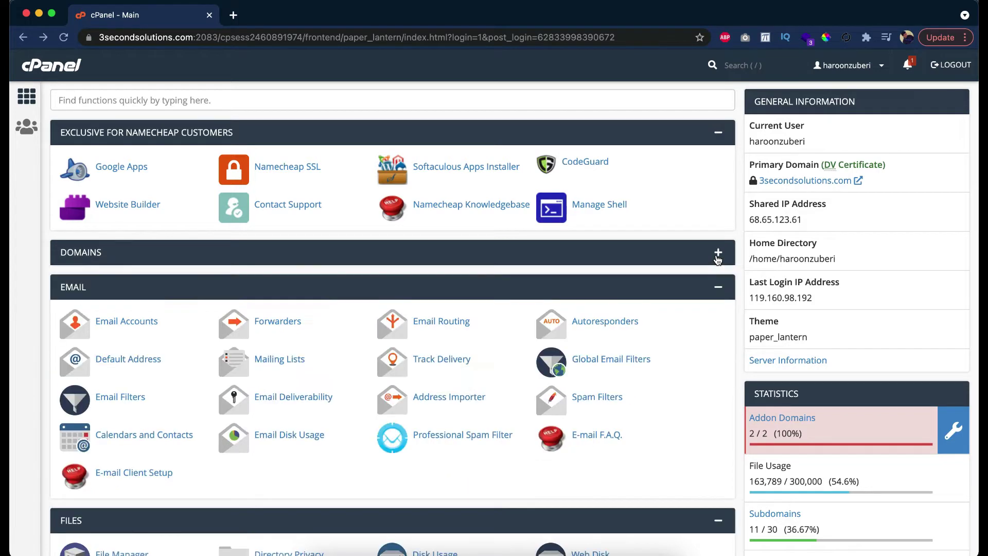
click(719, 289)
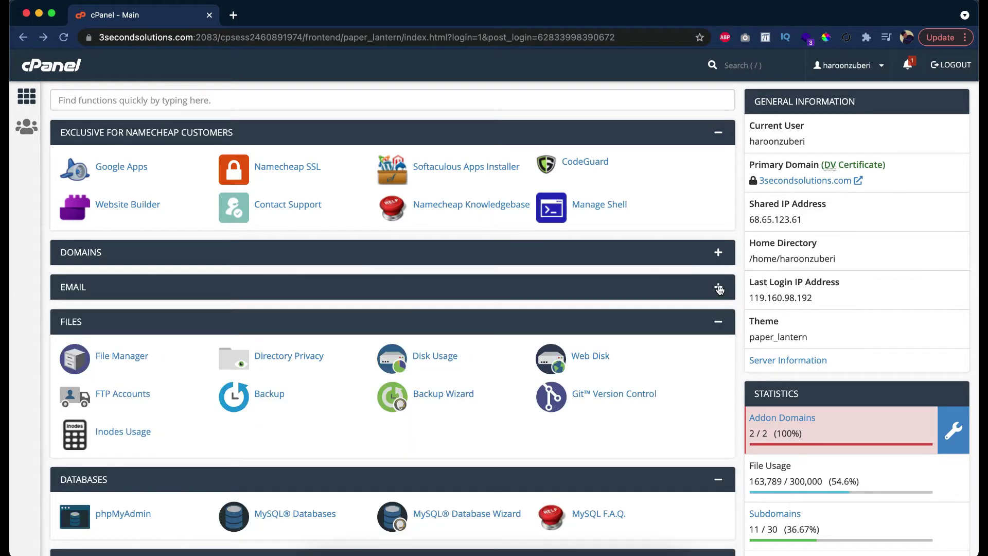
click(718, 322)
click(718, 356)
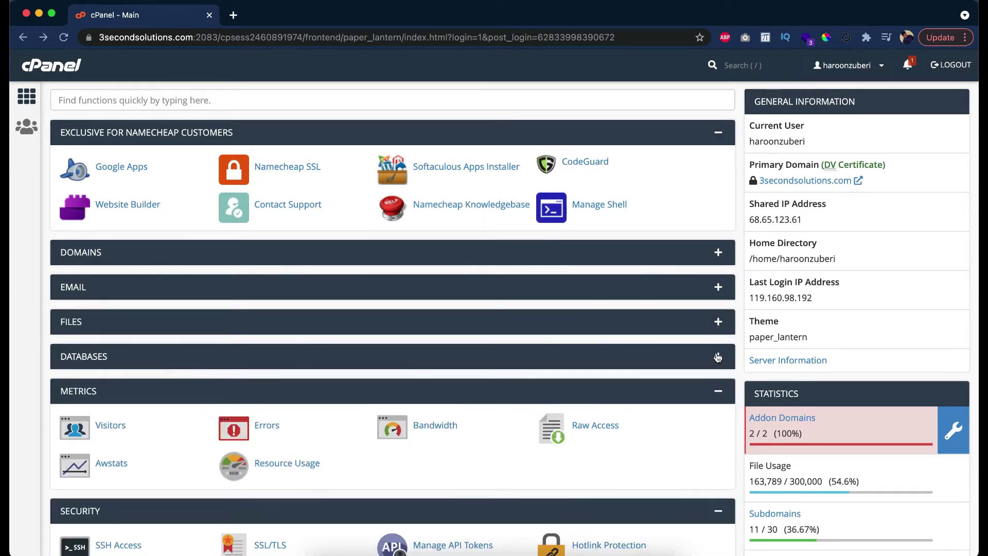
click(719, 387)
scroll(717, 360, down, 10)
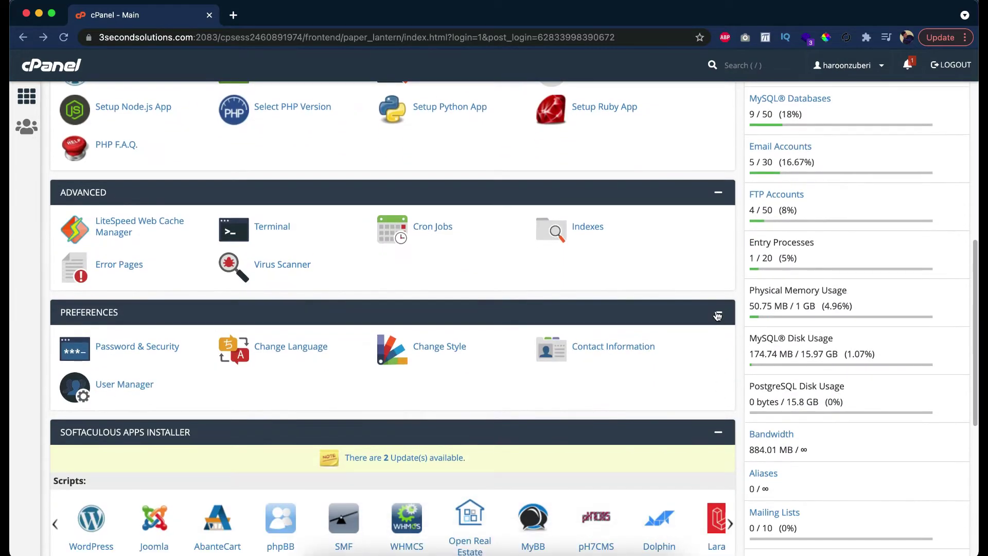
click(718, 315)
click(719, 345)
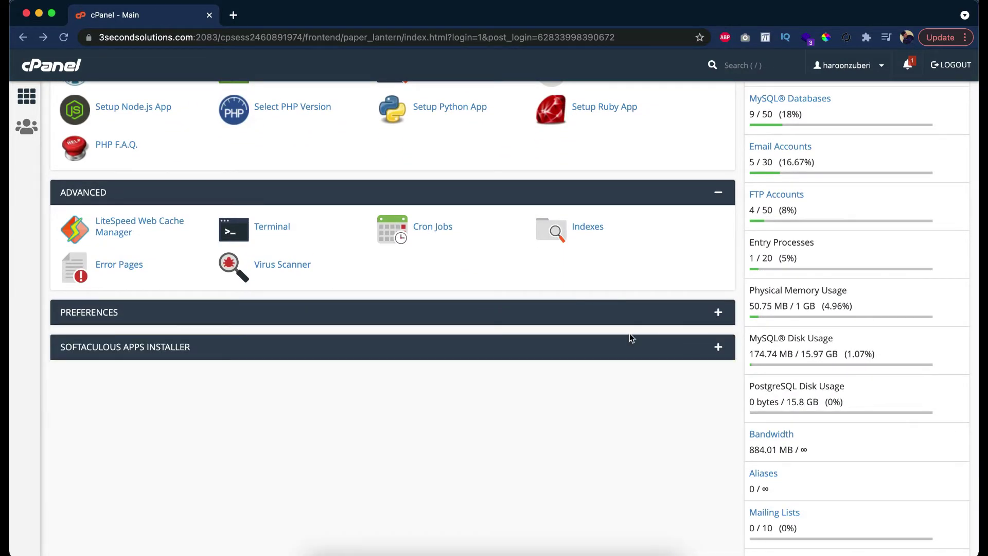
scroll(629, 334, up, 15)
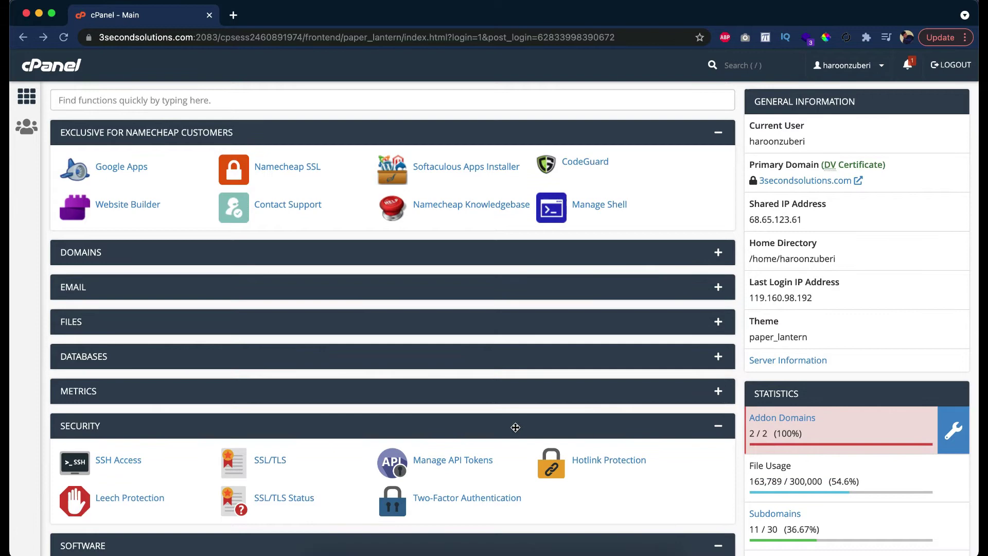
Drag Security directly below Exclusive for Namecheap Customers, leaving Domains where it is
drag(515, 428, 508, 219)
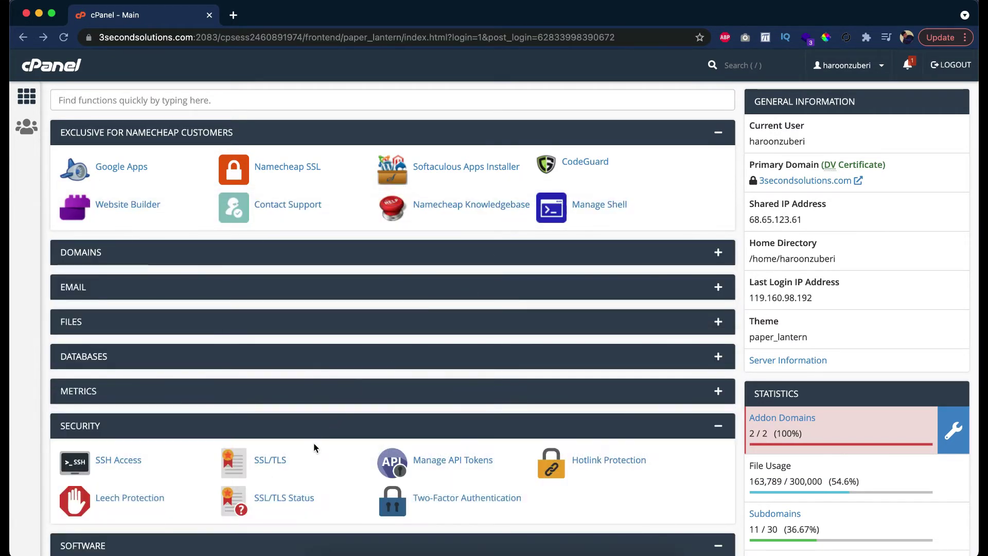
drag(316, 419, 316, 238)
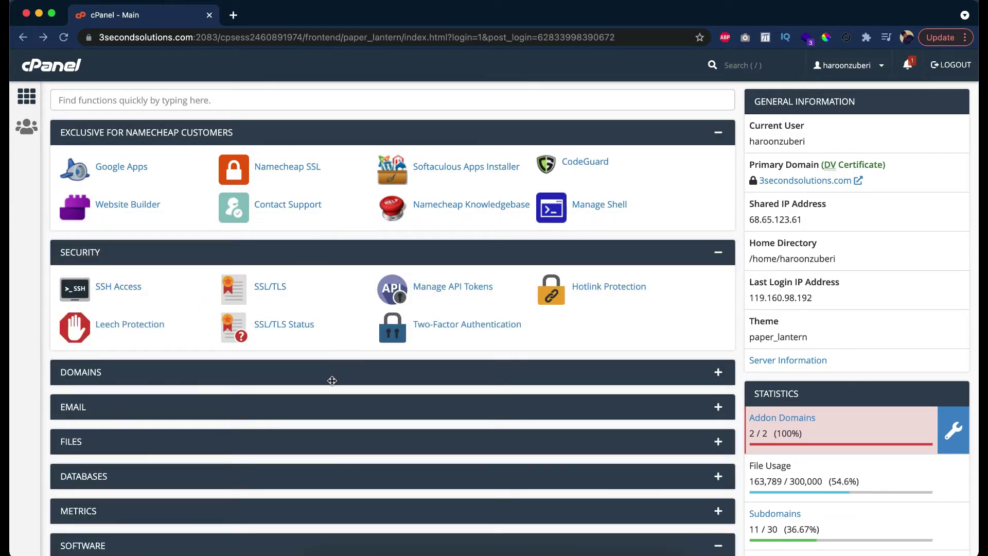
drag(332, 380, 326, 346)
click(63, 40)
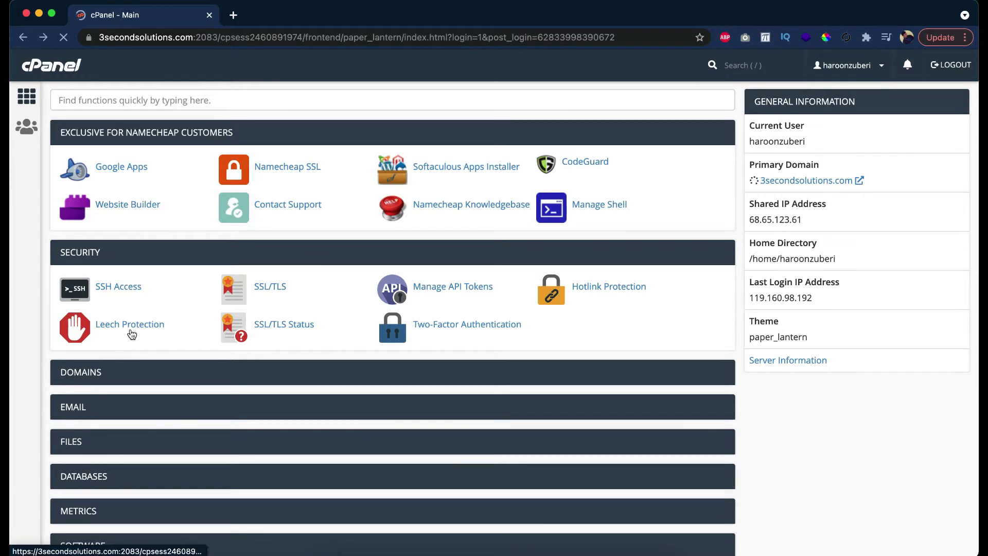
scroll(229, 411, down, 4)
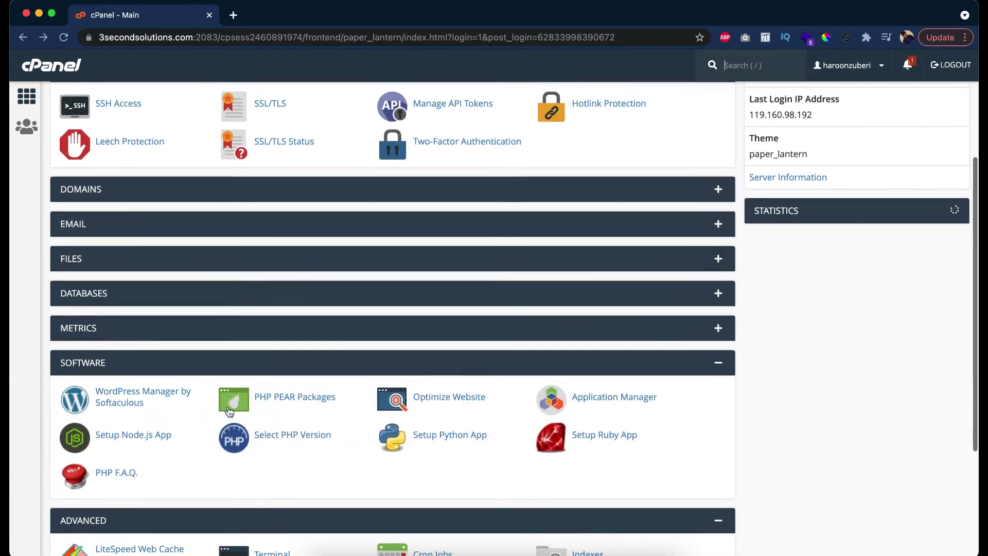
scroll(227, 407, down, 4)
scroll(124, 253, up, 6)
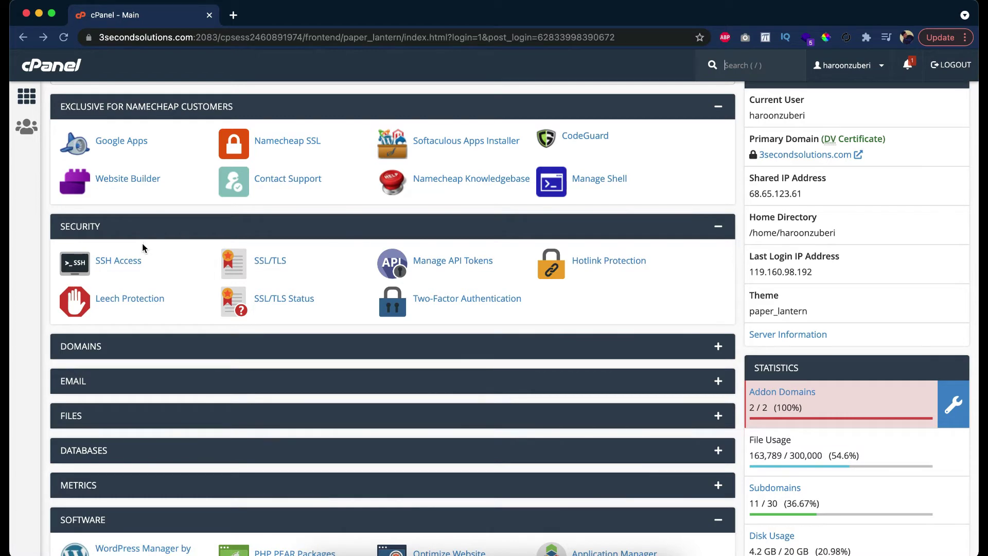
scroll(139, 258, up, 1)
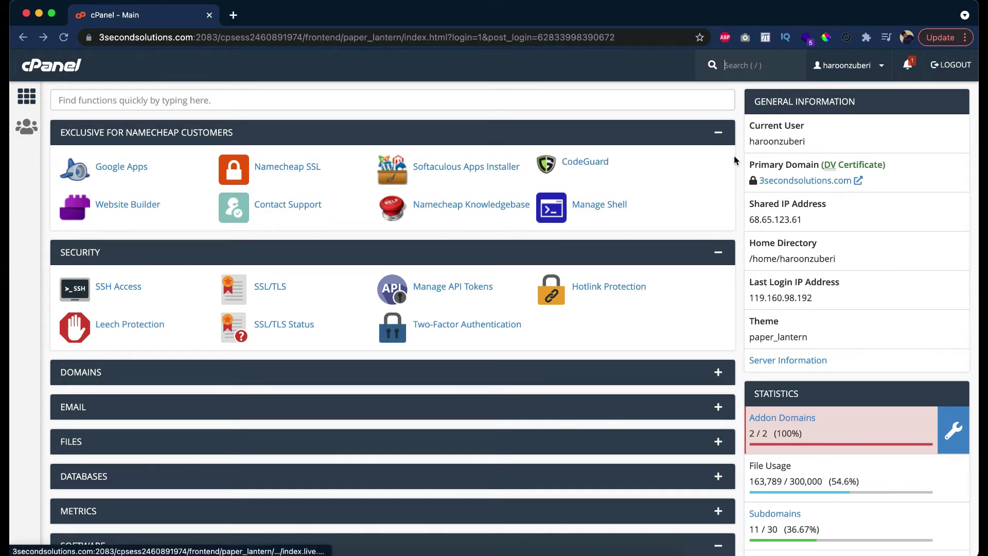
From the account menu's Change Style page, browse the style cards and apply Dark
click(846, 66)
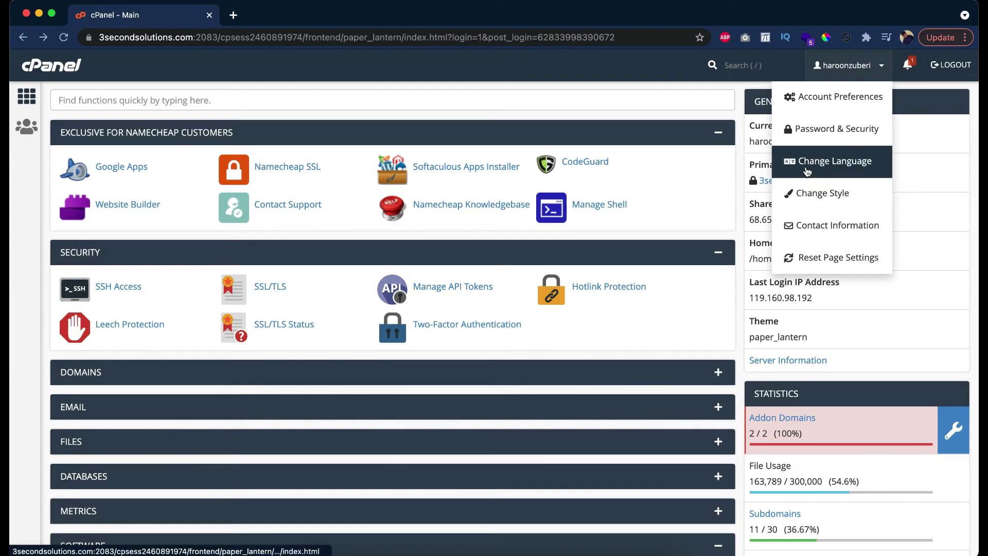
click(822, 194)
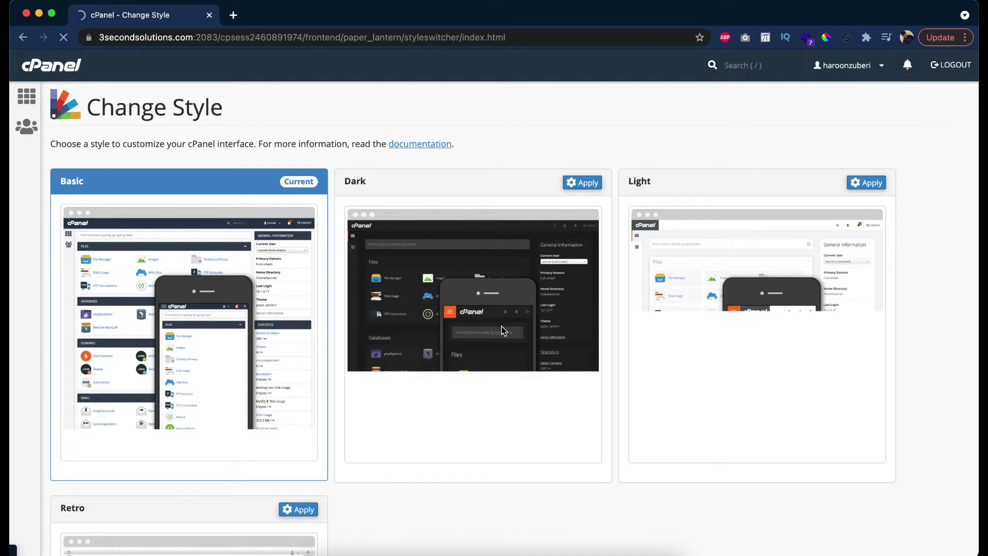
scroll(273, 385, down, 3)
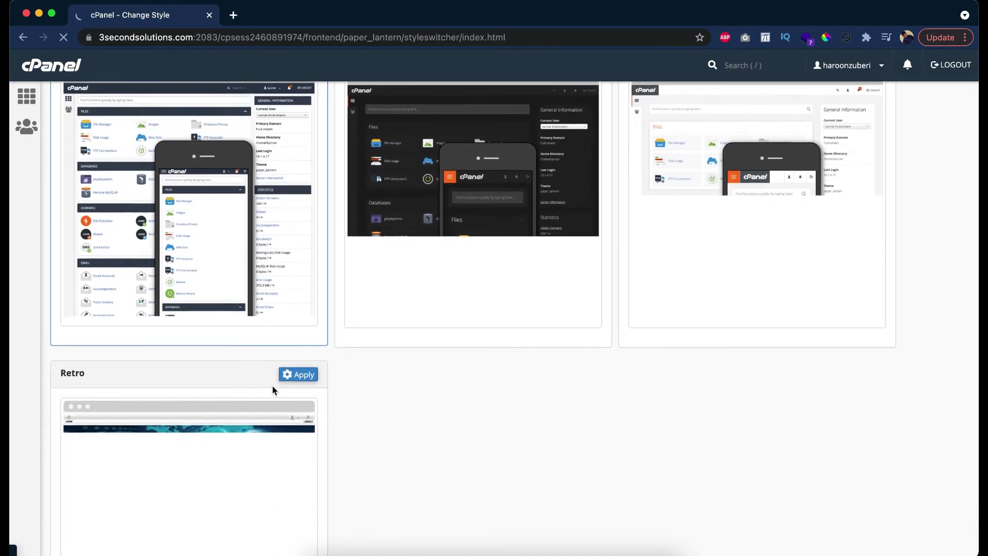
scroll(261, 462, down, 3)
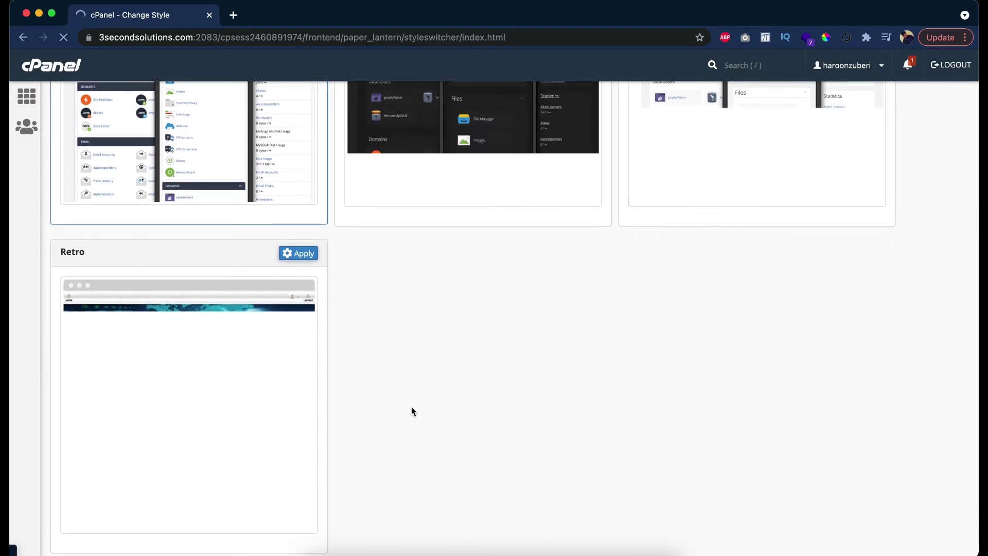
scroll(412, 406, up, 2)
scroll(411, 407, up, 3)
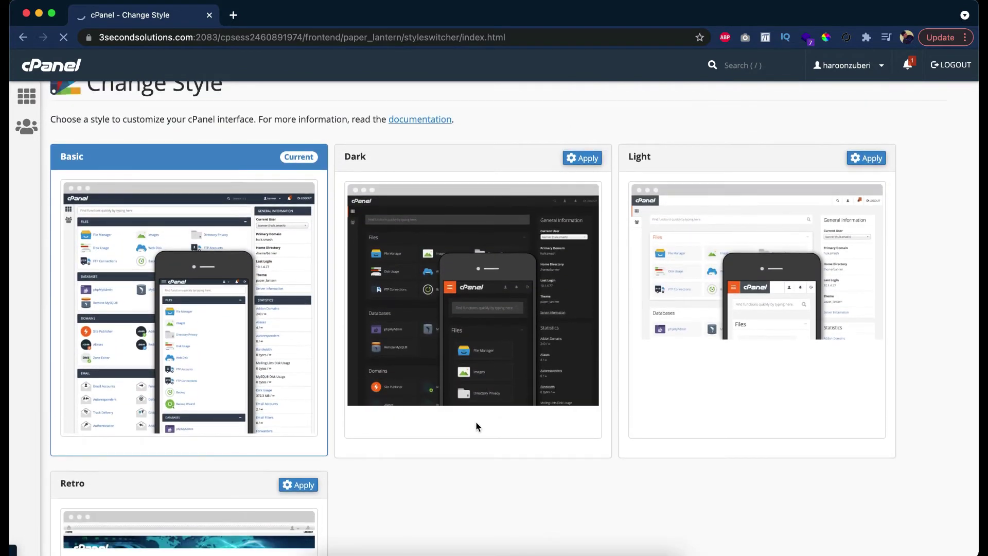
scroll(477, 422, down, 1)
scroll(476, 427, down, 1)
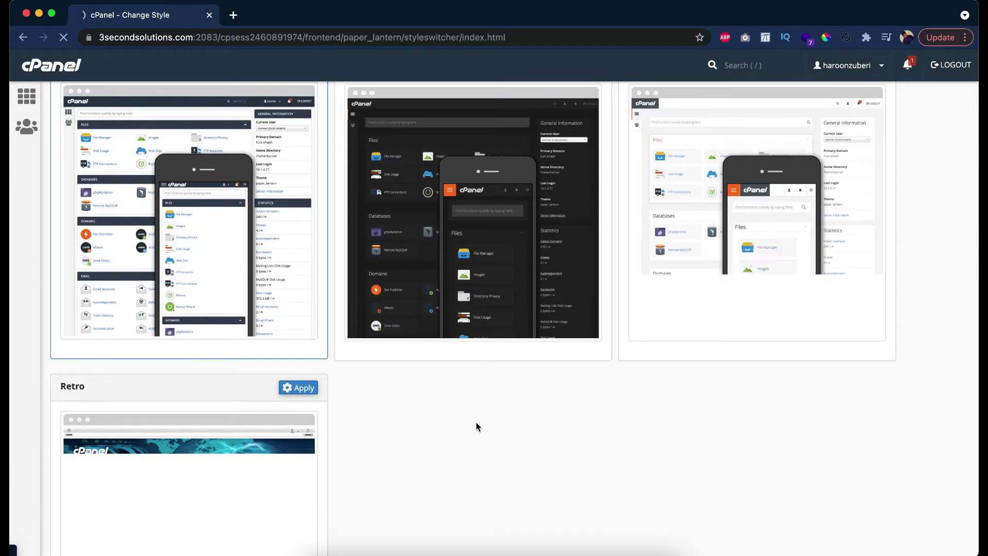
scroll(431, 437, up, 1)
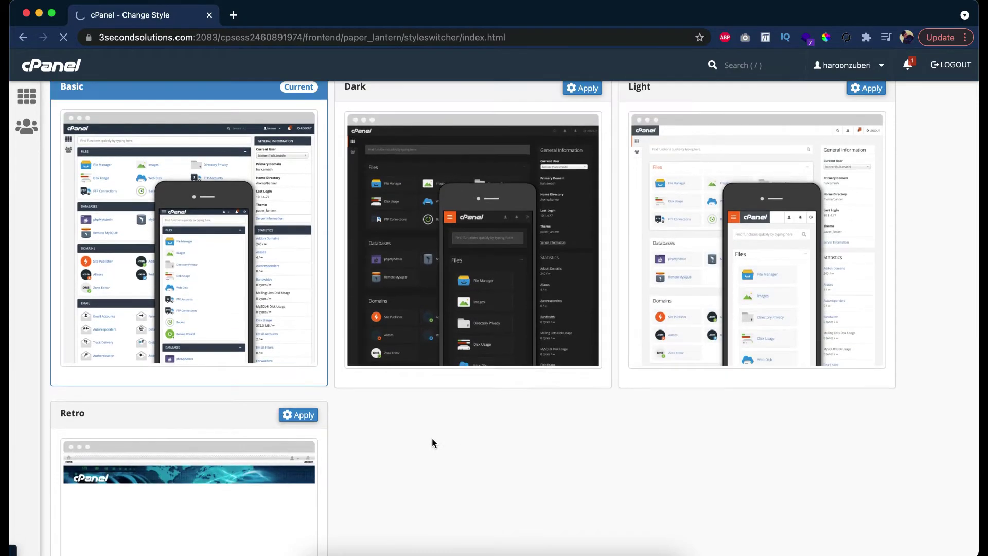
scroll(690, 309, up, 1)
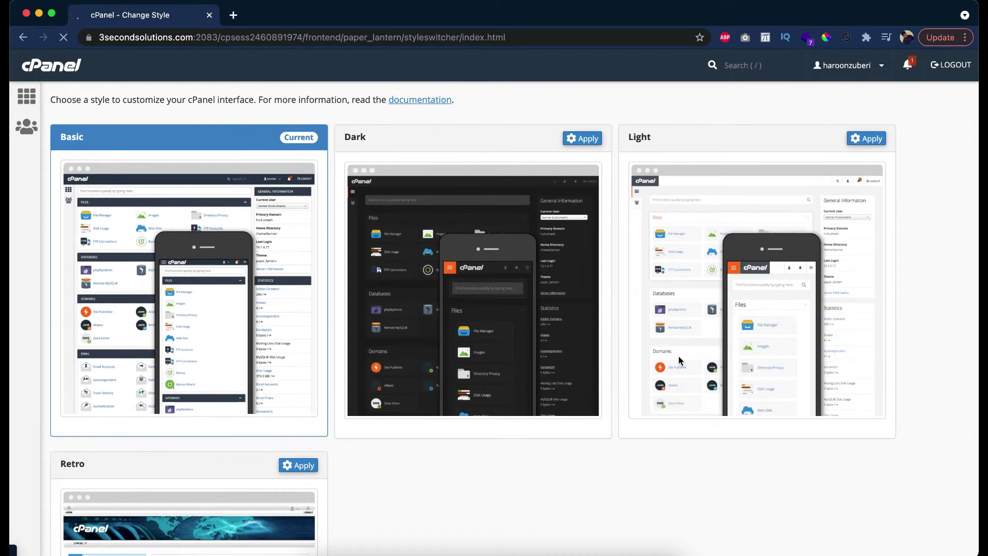
scroll(678, 360, up, 5)
scroll(678, 356, down, 5)
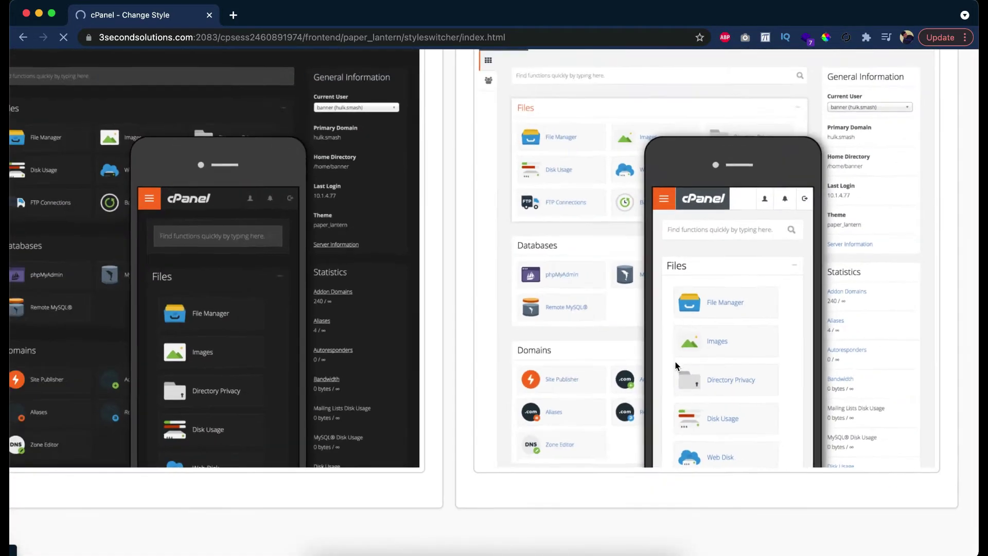
scroll(676, 364, down, 1)
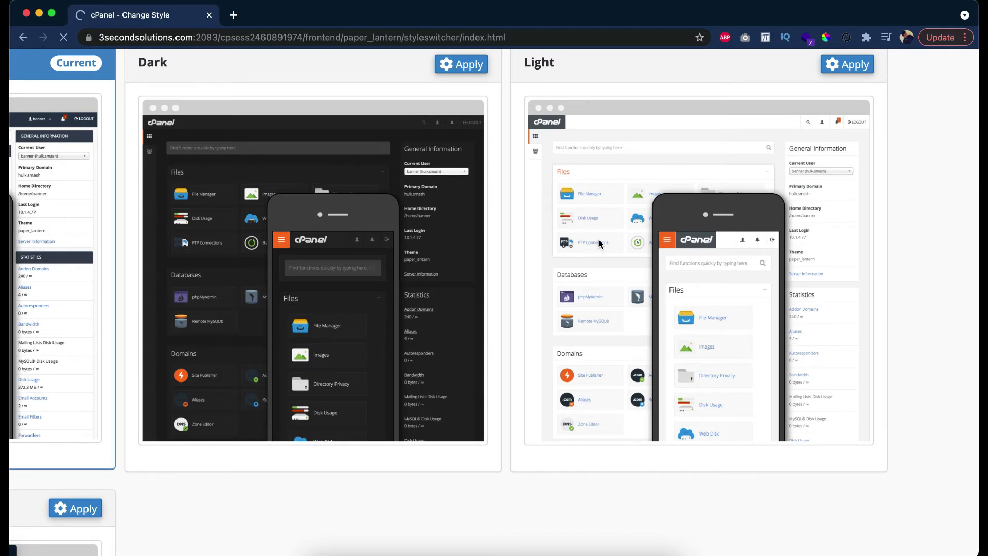
scroll(599, 240, down, 5)
scroll(270, 410, down, 5)
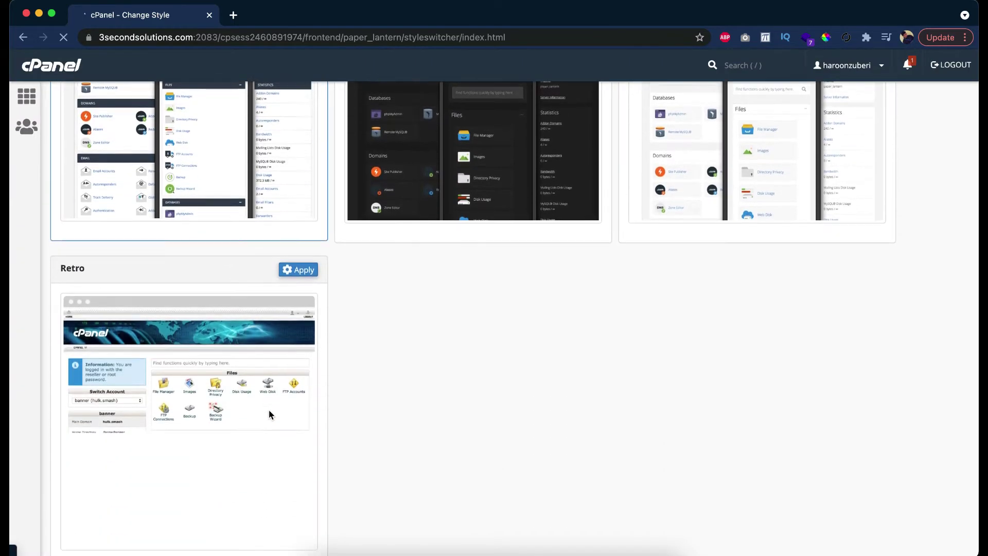
scroll(137, 357, up, 3)
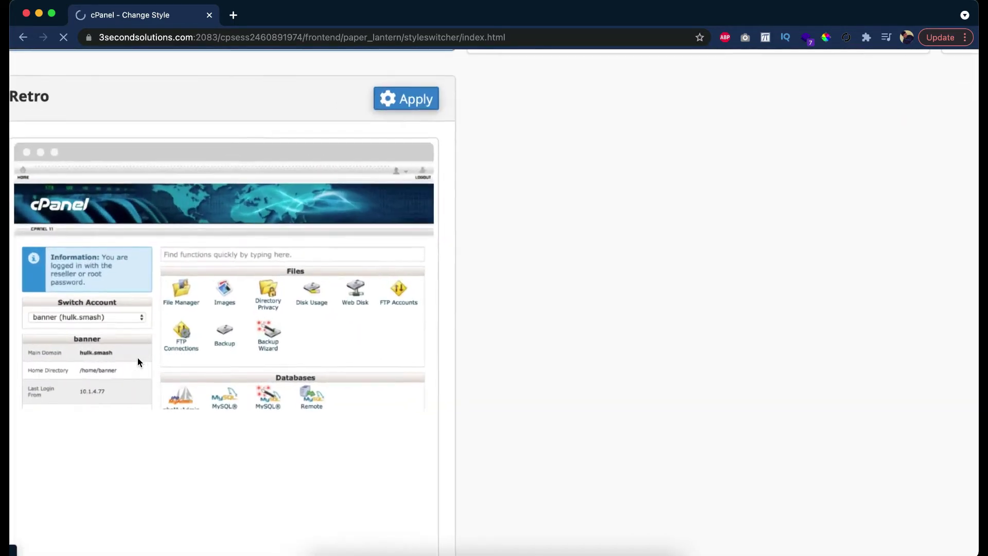
scroll(138, 357, down, 3)
scroll(138, 358, up, 5)
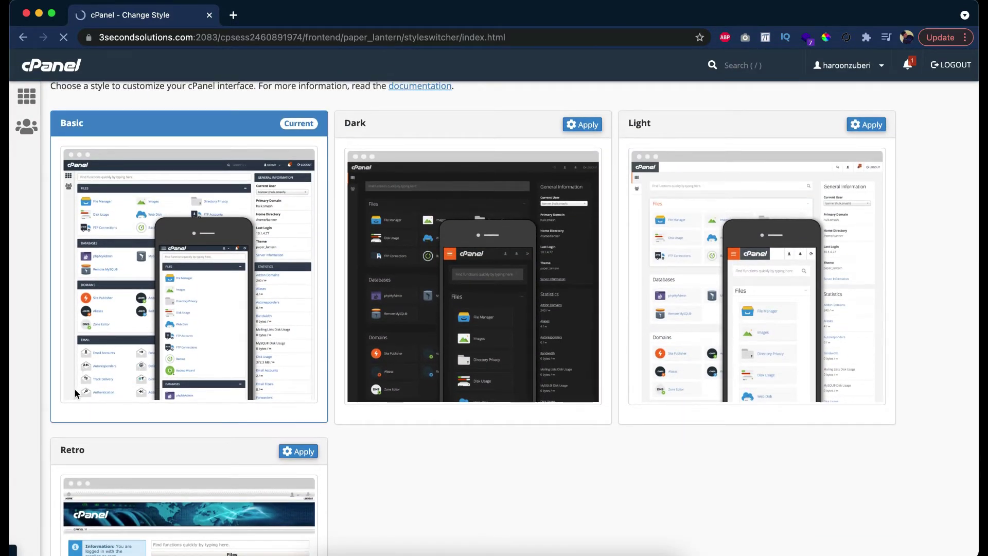
scroll(76, 389, up, 1)
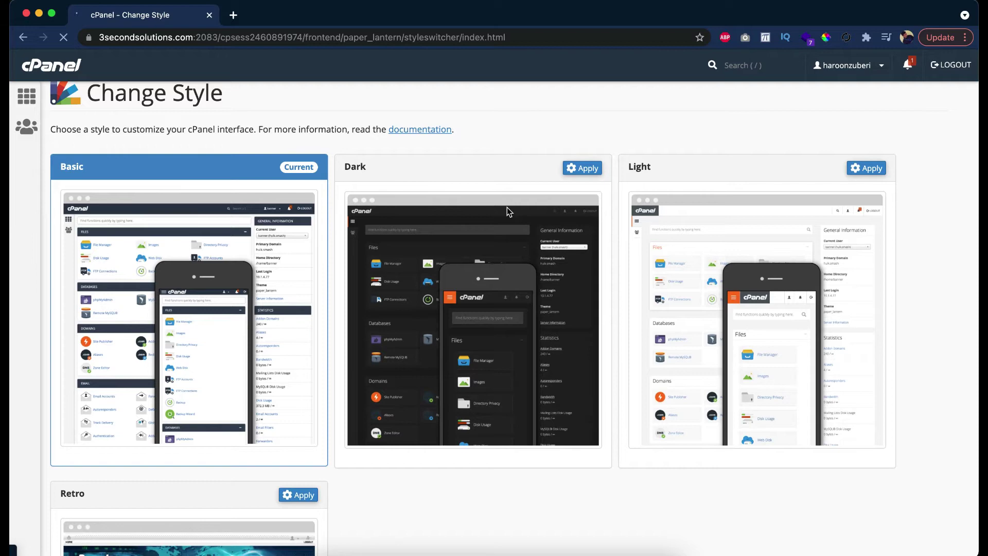
click(575, 172)
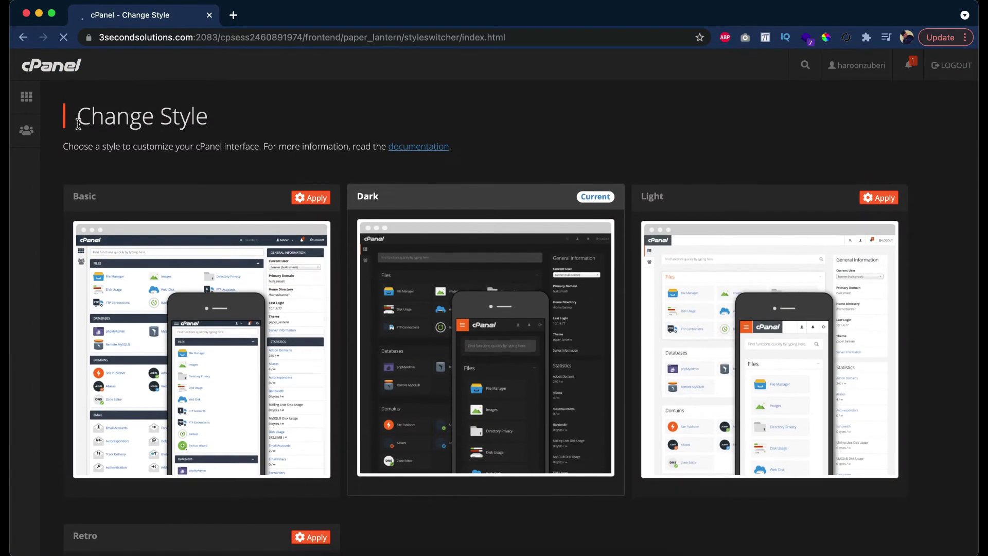
On the dark home page, expand Metrics, Files, Databases and Domains, then reopen Change Style
click(26, 100)
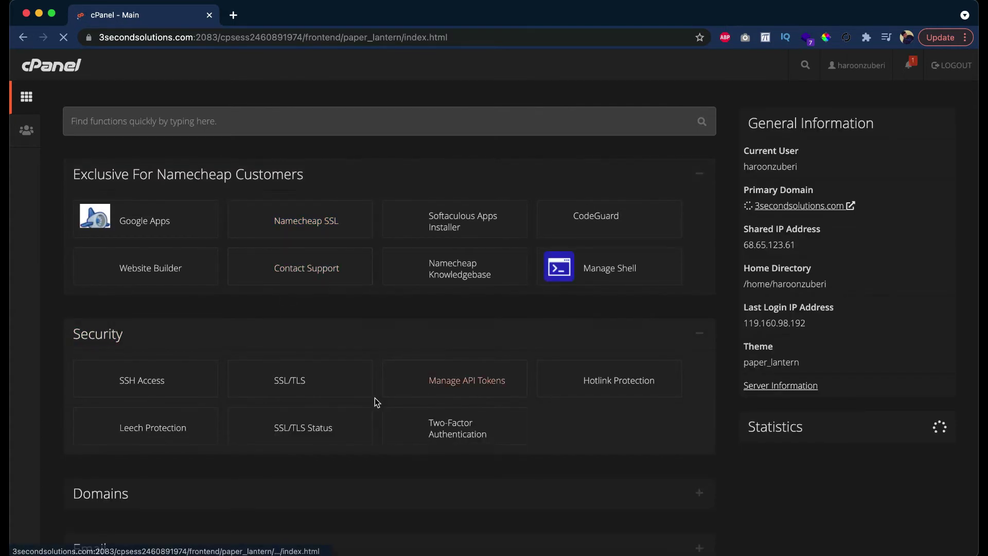
scroll(374, 399, down, 5)
scroll(374, 400, down, 4)
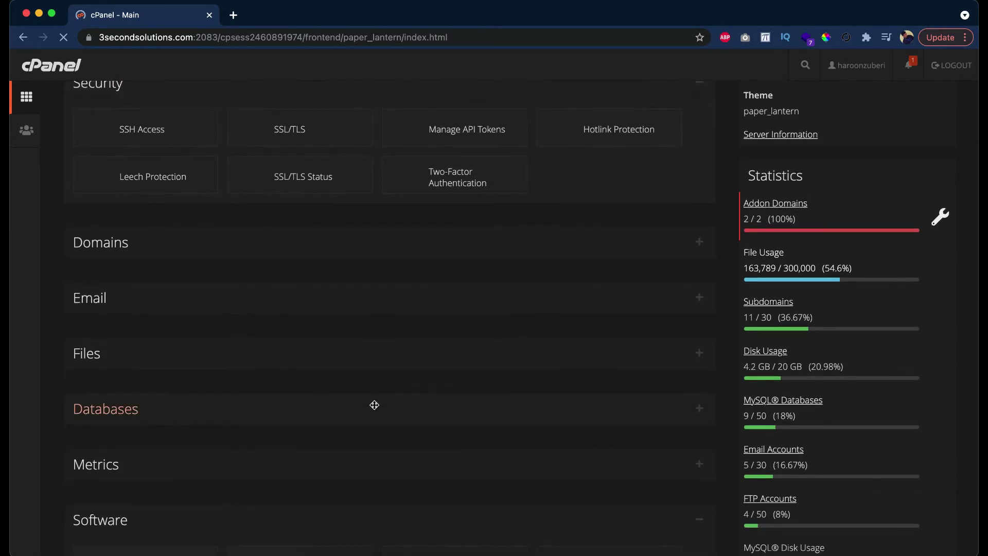
scroll(374, 484, down, 6)
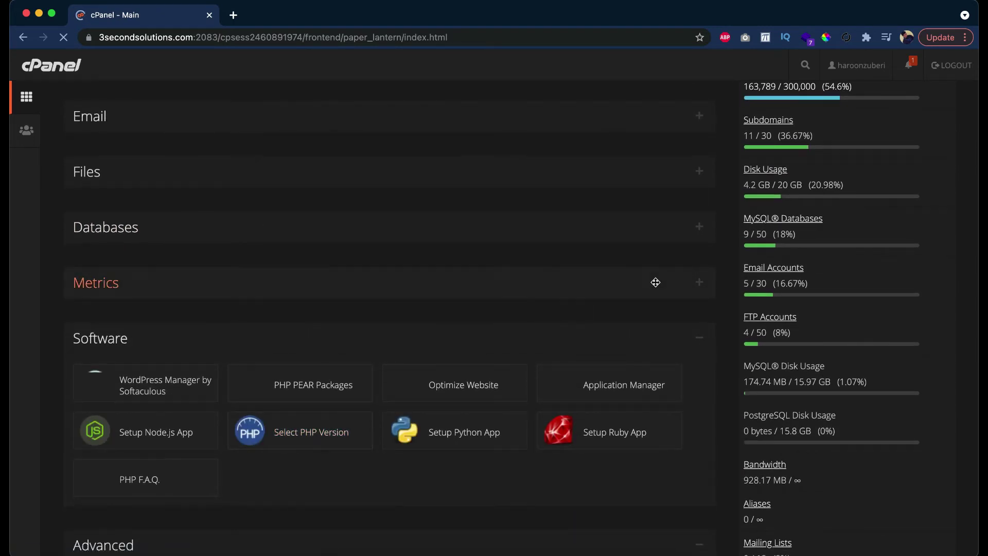
click(696, 291)
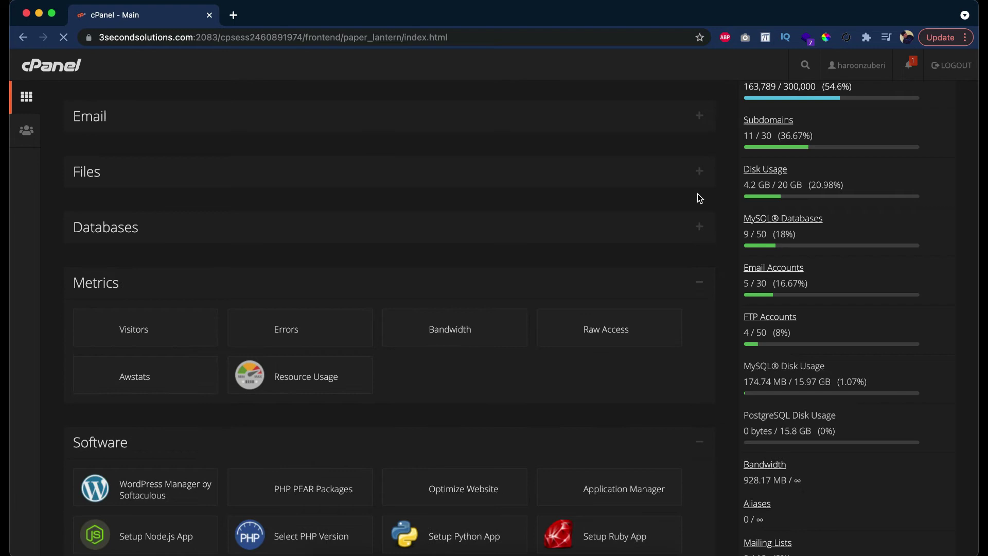
click(701, 173)
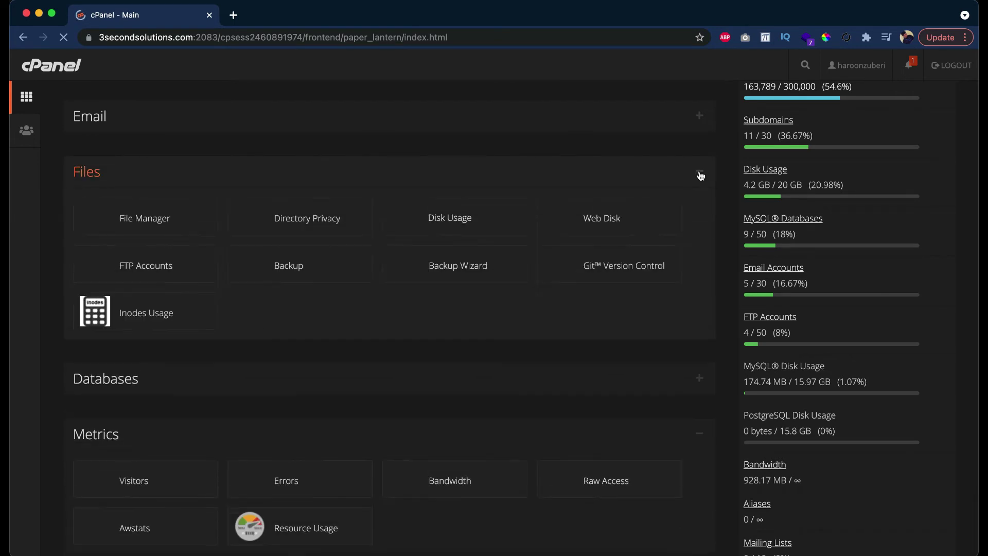
click(697, 380)
scroll(695, 380, up, 5)
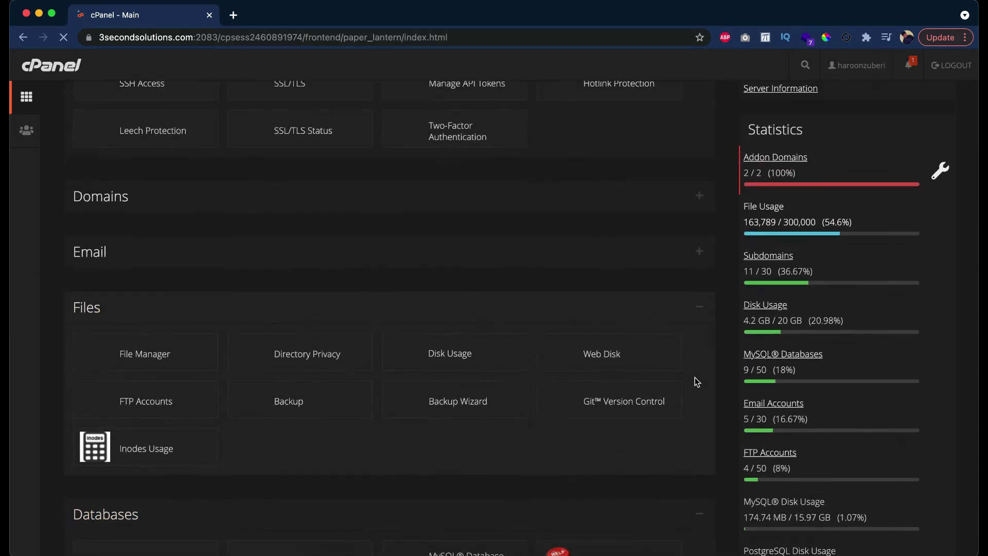
click(707, 274)
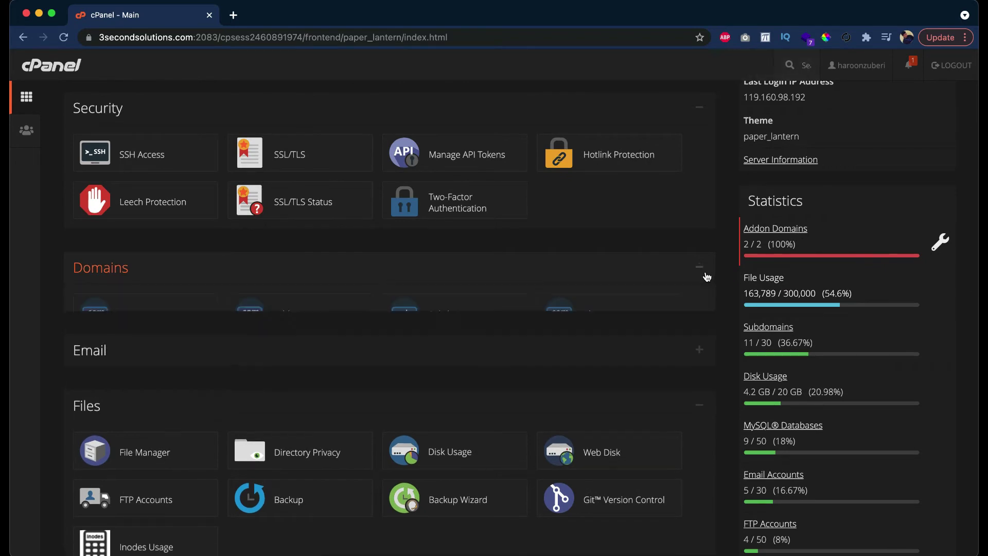
scroll(366, 267, up, 5)
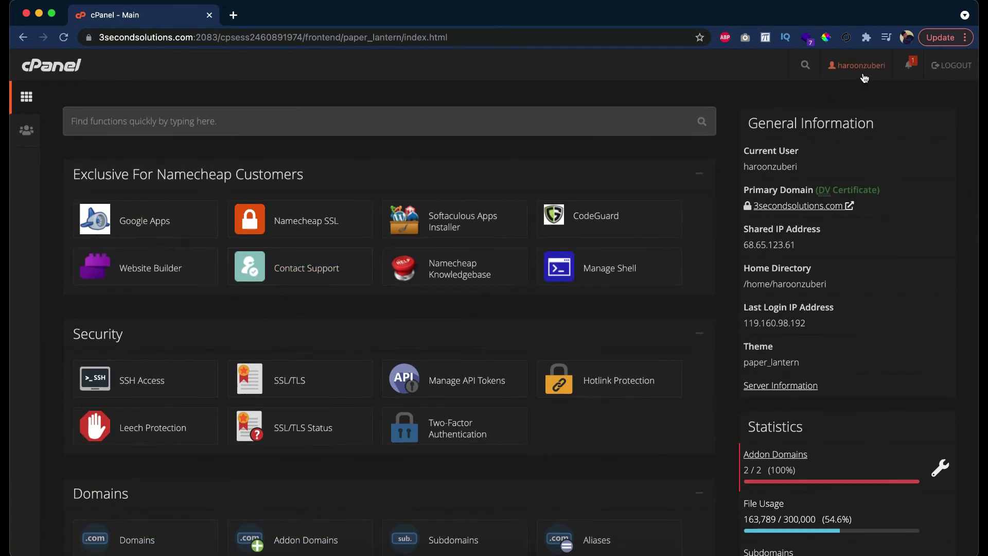
click(857, 65)
click(837, 196)
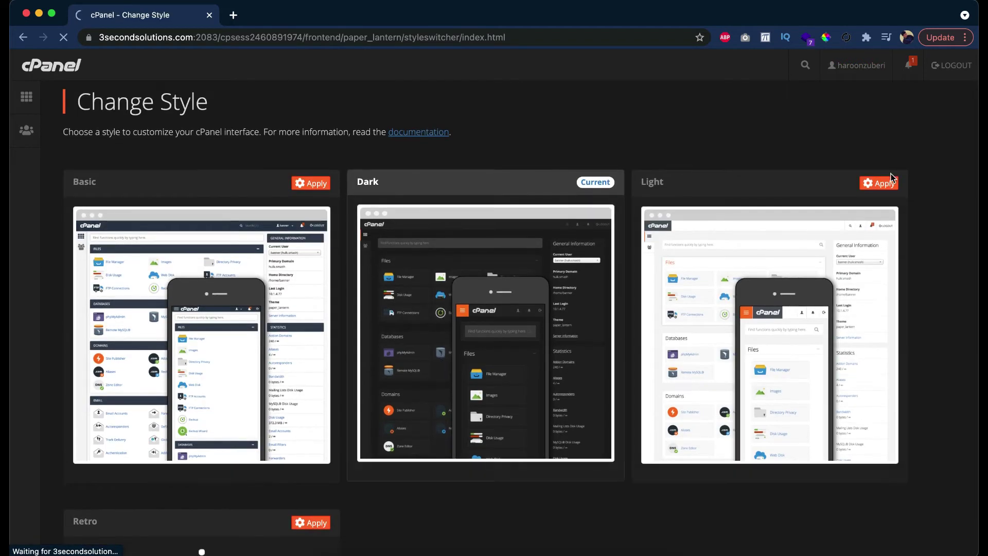
Apply the Light style card on the Change Style page
click(887, 183)
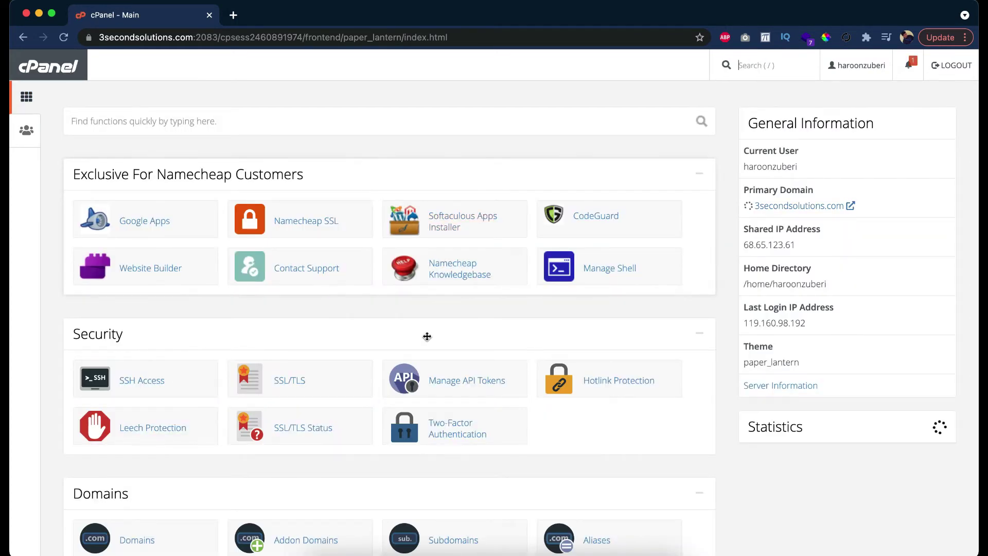
Scroll through the light-themed dashboard, then reopen Change Style from the account menu
scroll(427, 336, down, 3)
scroll(428, 339, up, 2)
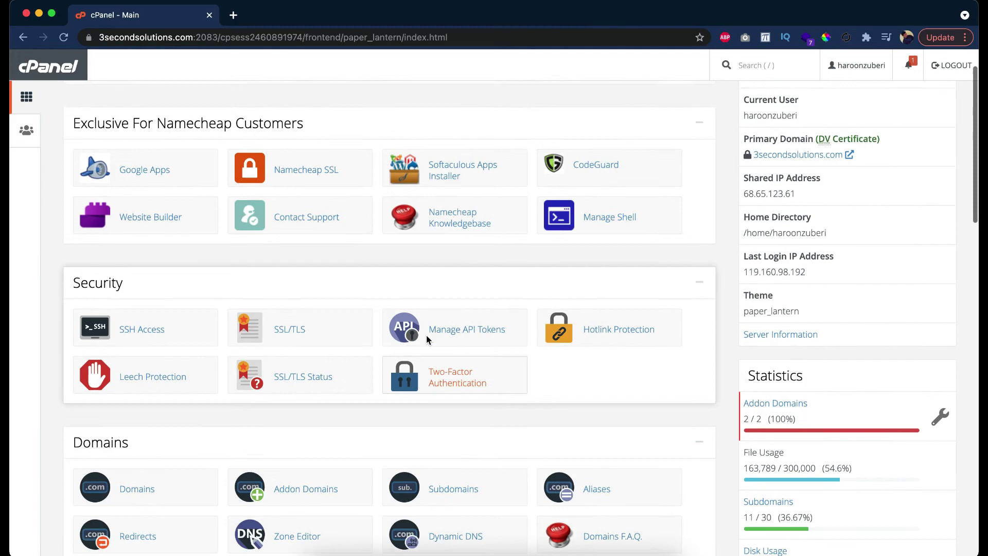
scroll(427, 340, down, 18)
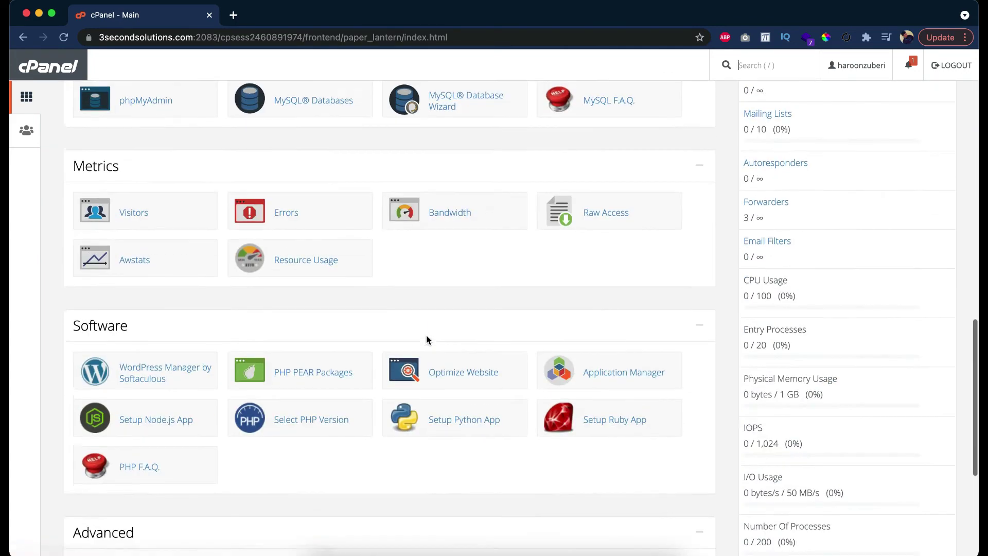
scroll(427, 339, down, 3)
scroll(426, 339, up, 20)
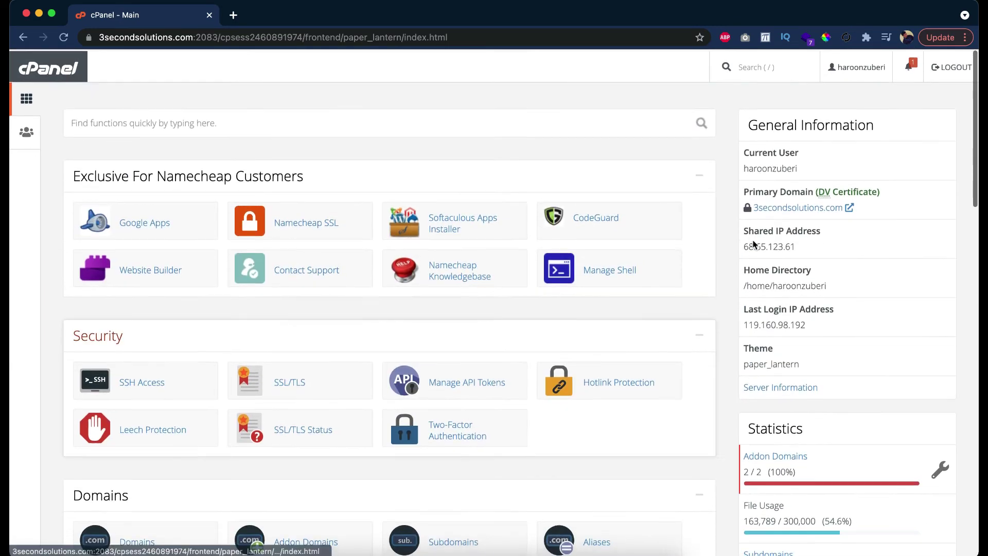
click(855, 66)
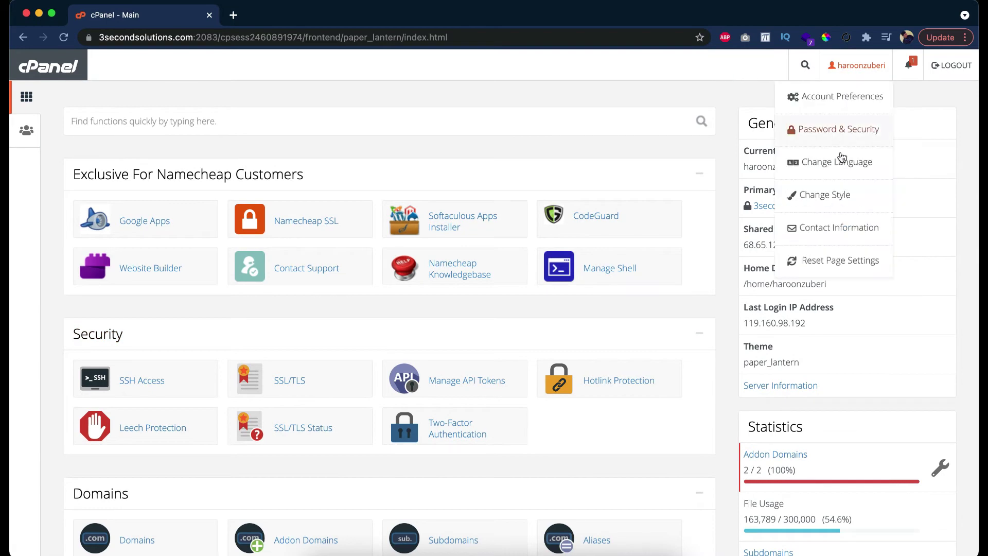
click(832, 197)
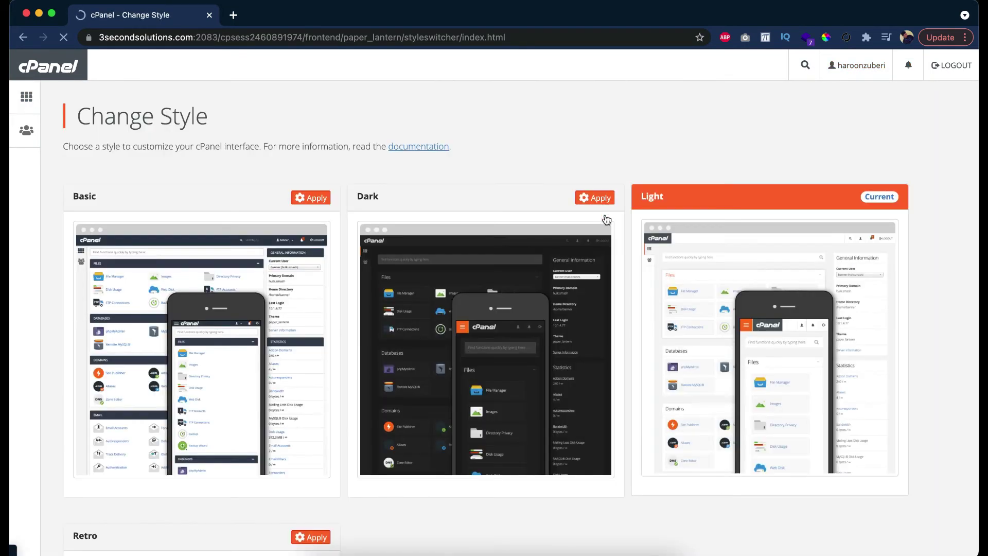
scroll(289, 412, down, 3)
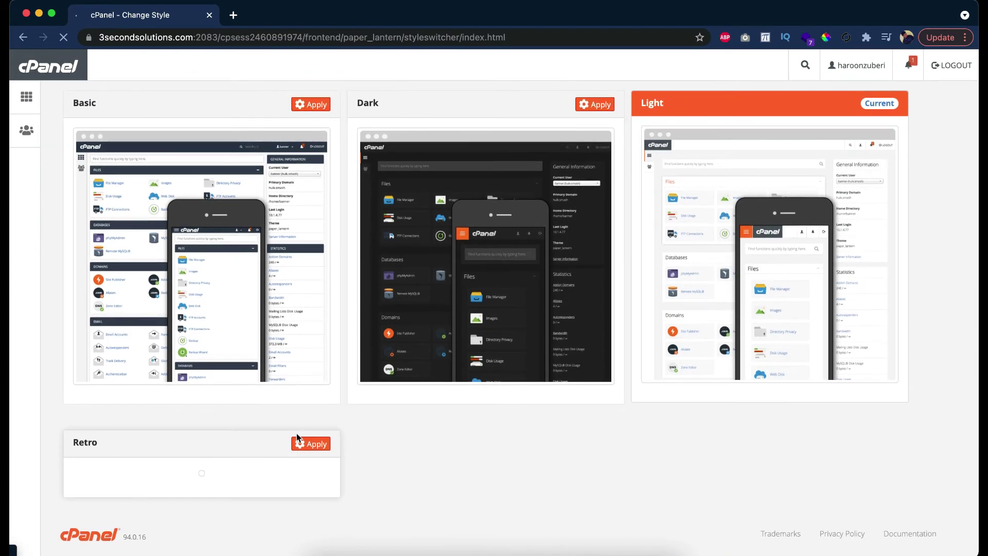
Apply the Retro style and scroll through the redrawn Retro dashboard
click(313, 444)
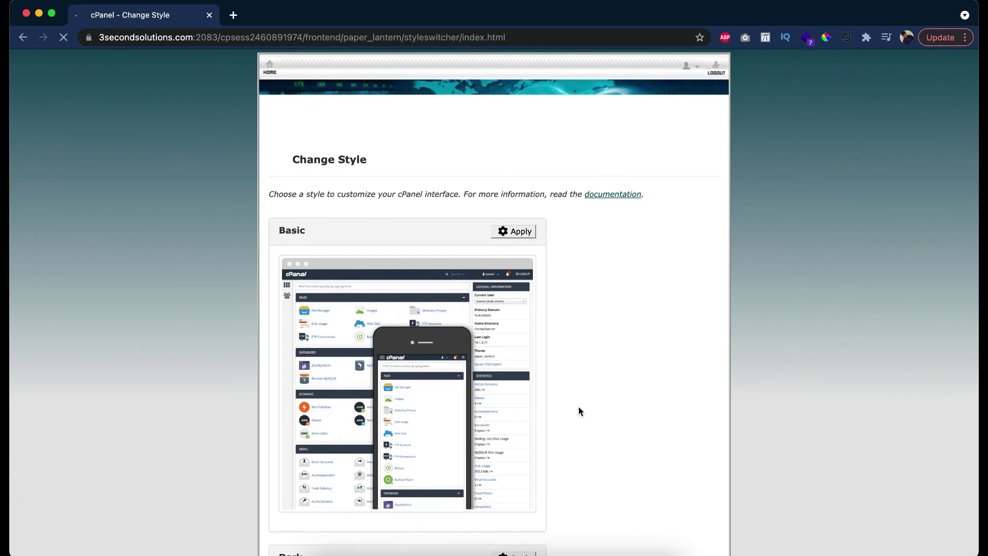
scroll(578, 407, down, 8)
scroll(578, 407, down, 10)
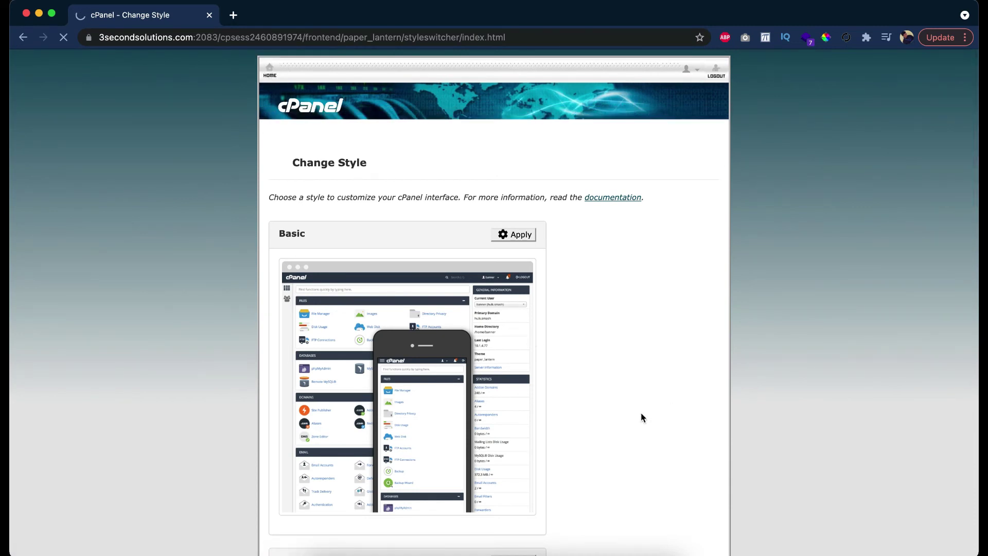
scroll(659, 455, down, 10)
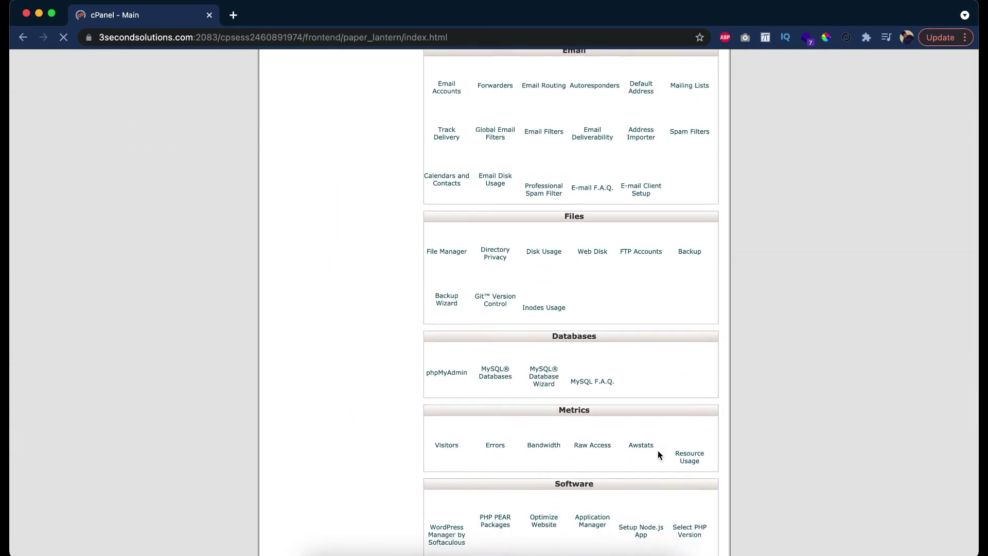
Reopen the Change Style page from the Retro dashboard's account menu
scroll(658, 450, up, 10)
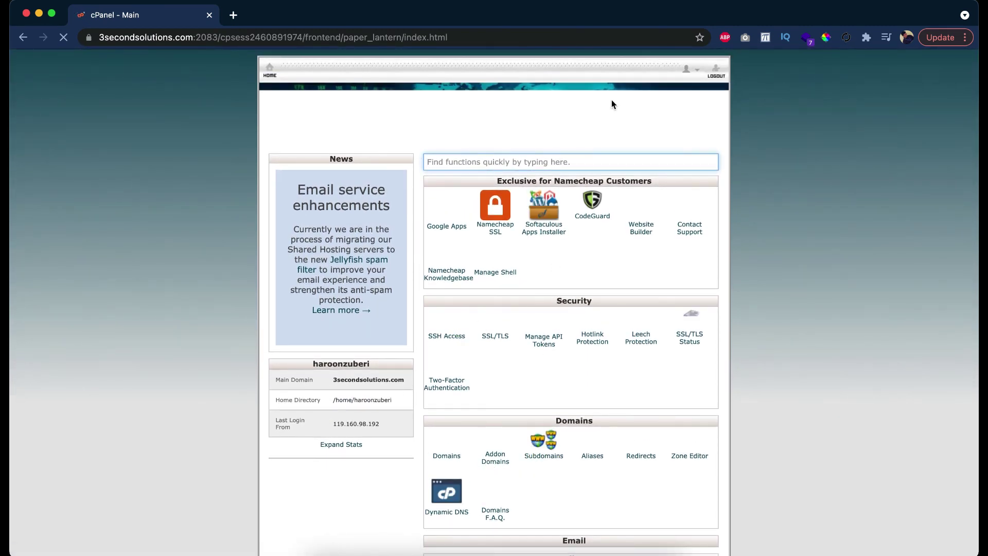
click(689, 69)
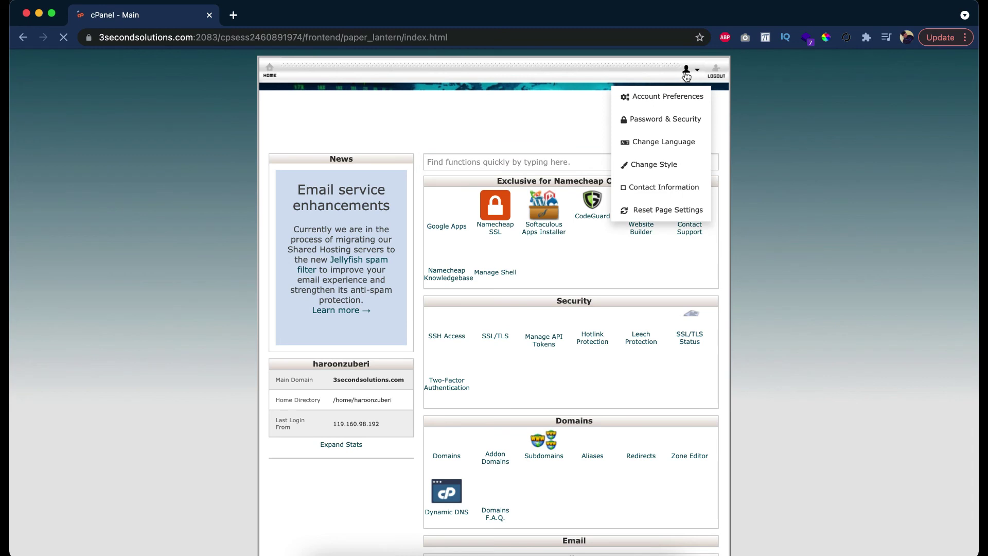
click(664, 164)
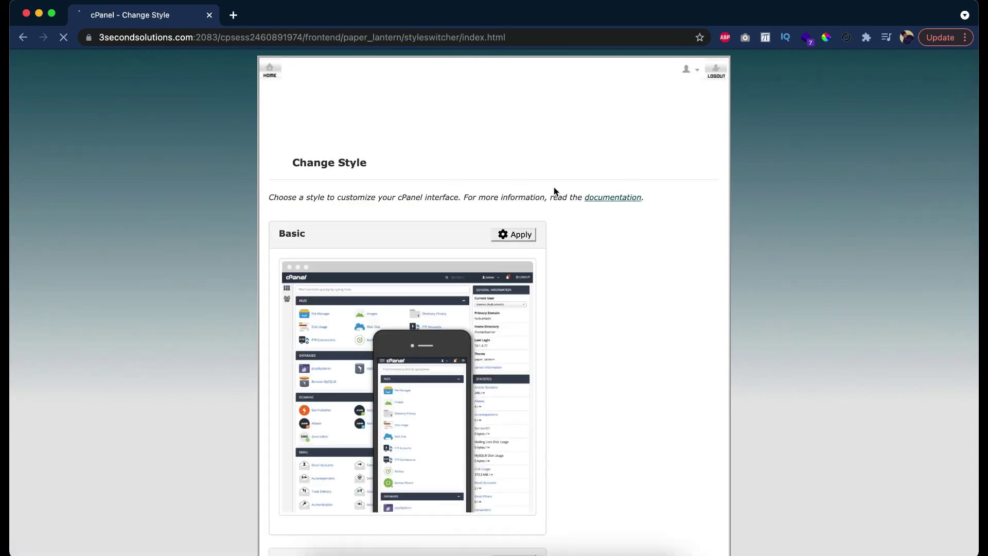
Apply the Basic style card so Basic becomes current
click(507, 234)
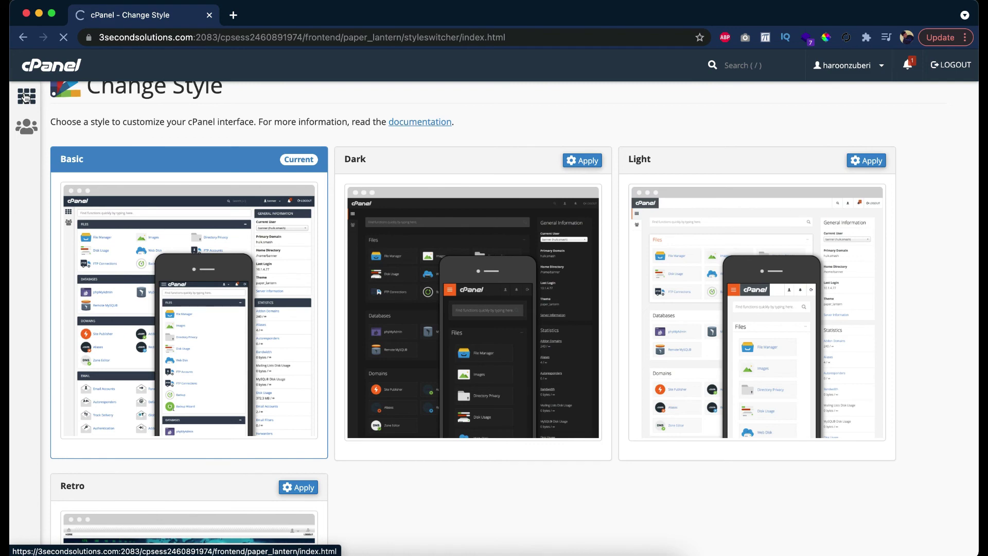
Return to the Basic-styled home dashboard via the sidebar grid icon
click(26, 97)
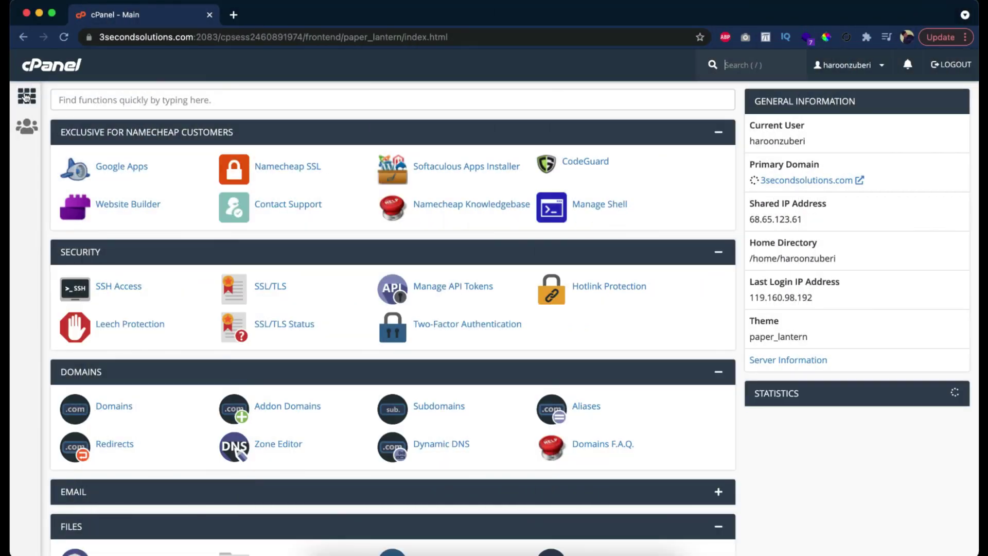